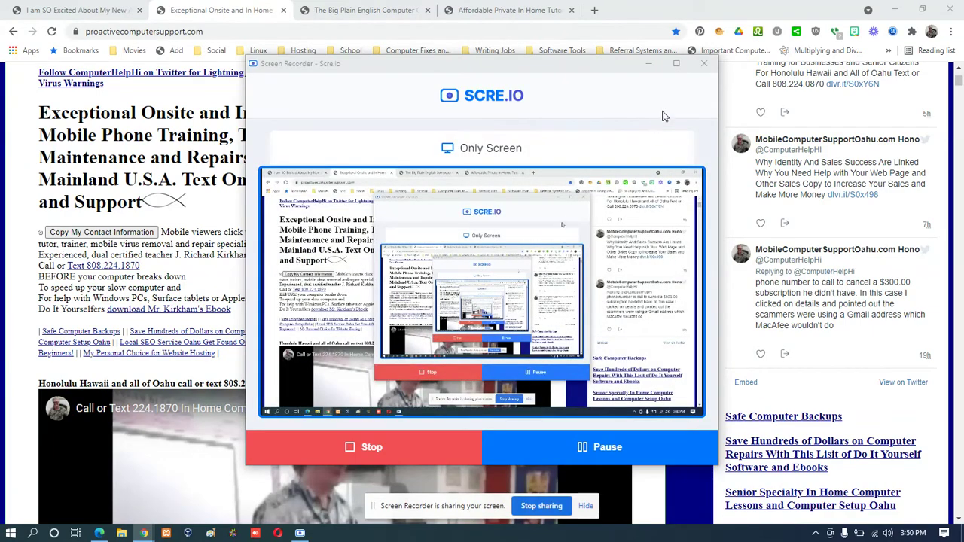
Minimize the screen recorder window, then view the in-home tutoring and computer support pages, ending on the Big Plain English Computer eBook page.
click(649, 64)
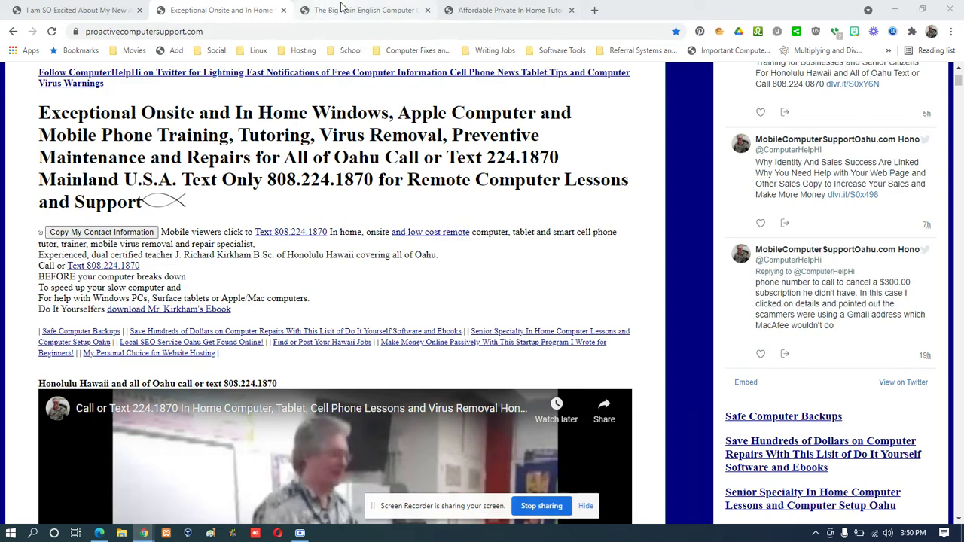
click(490, 12)
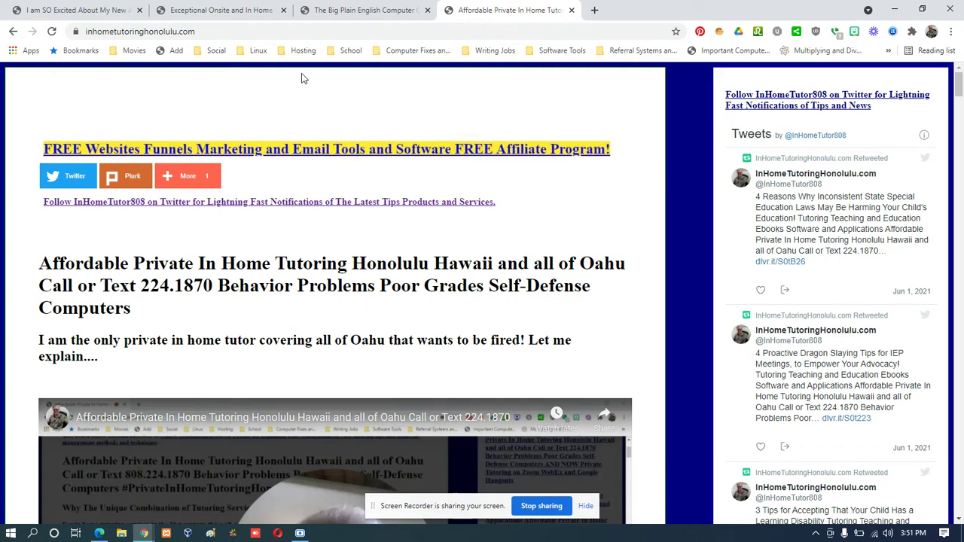
click(202, 11)
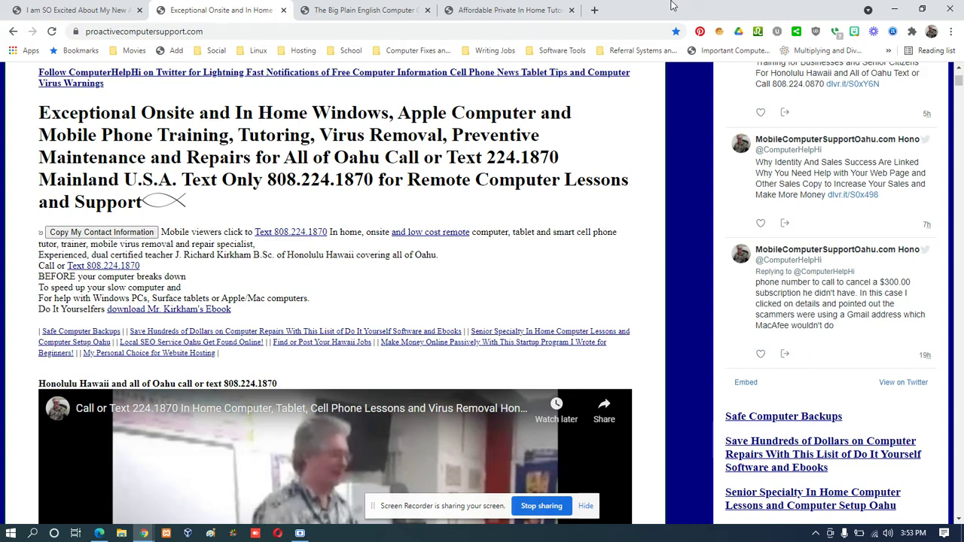
click(377, 11)
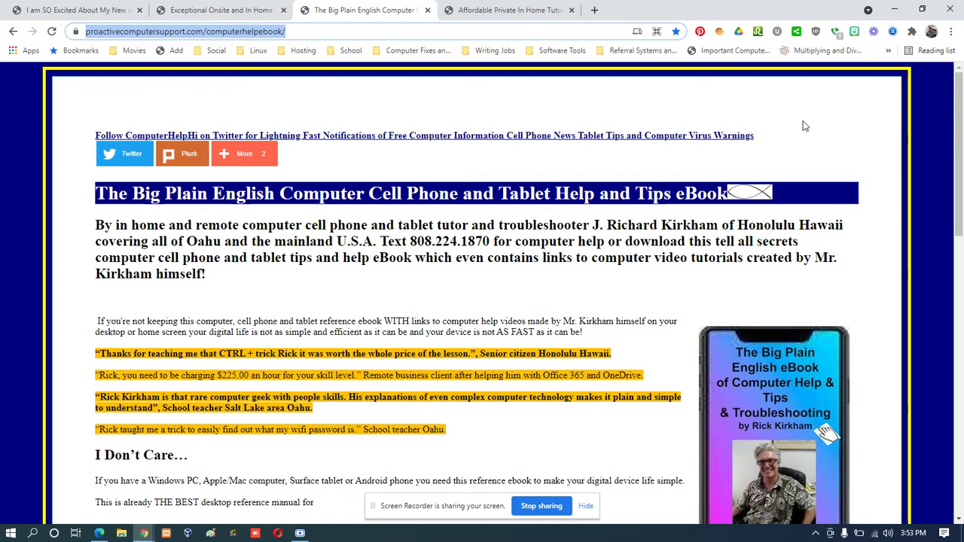
click(331, 31)
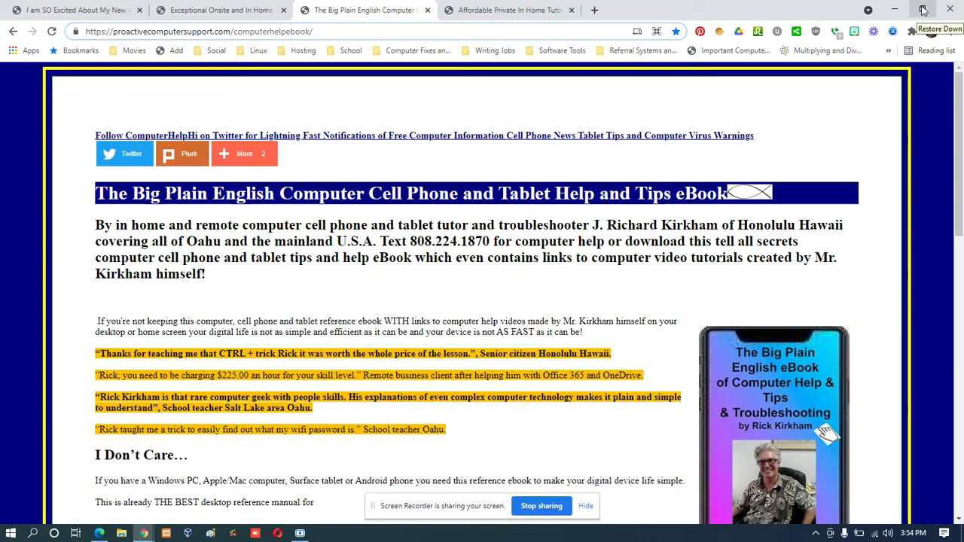
Restore the browser window down to its smaller size and maximize it again, doing this twice.
click(923, 9)
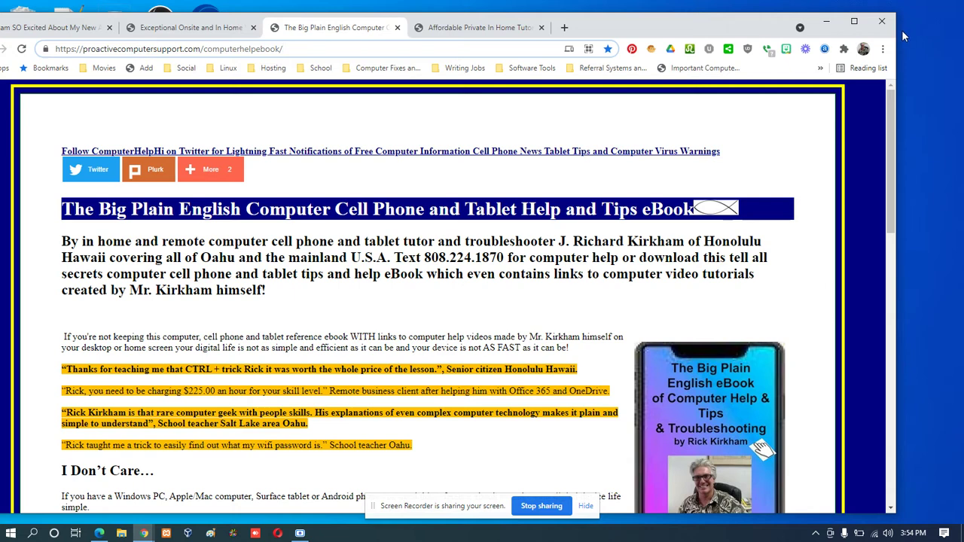
click(855, 24)
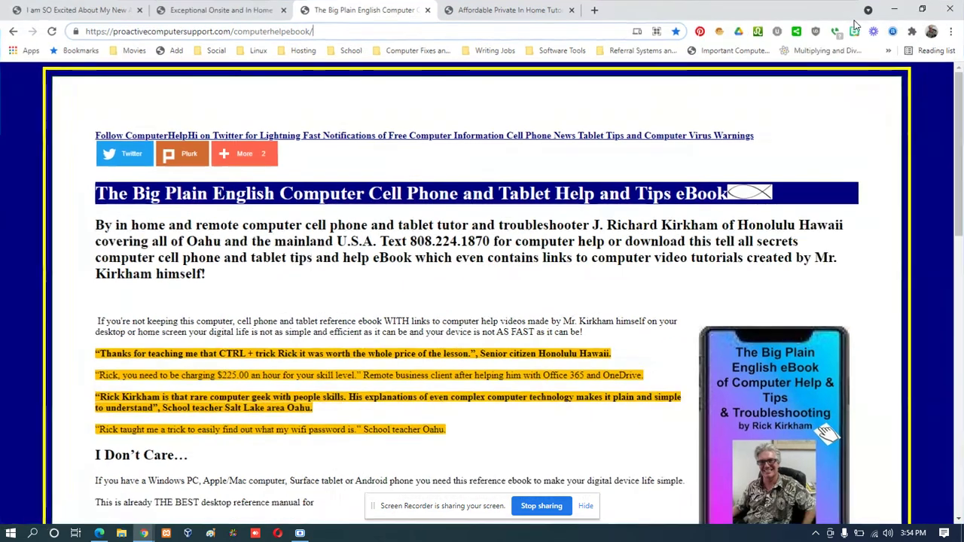
click(923, 10)
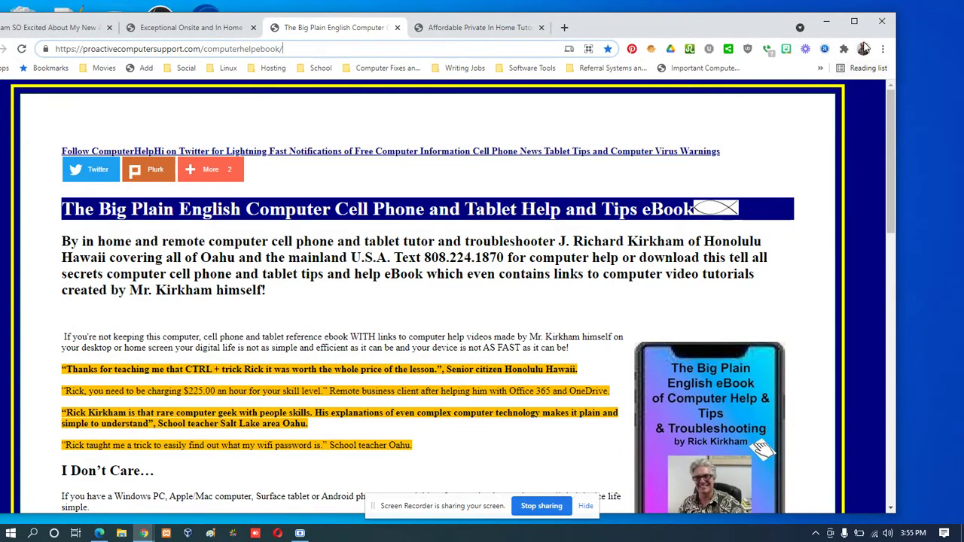
click(855, 21)
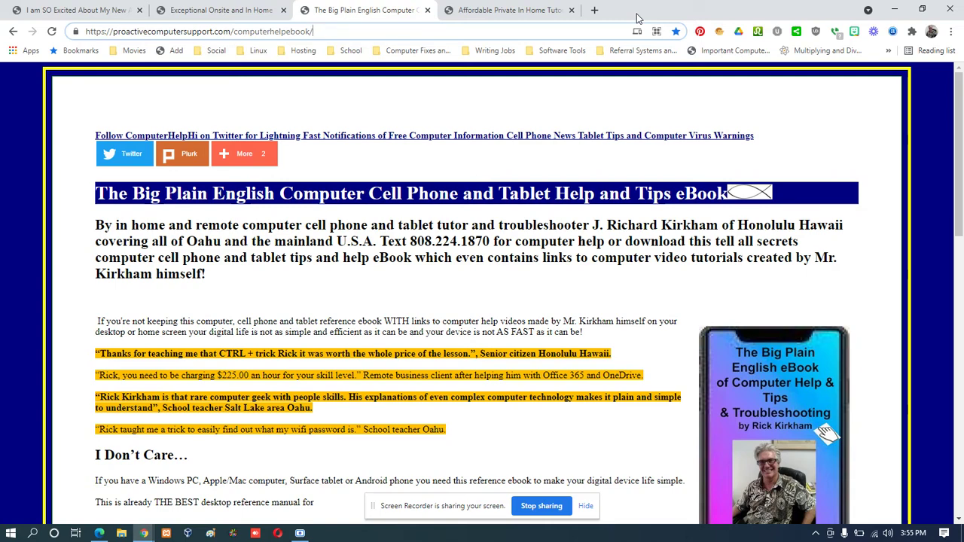
Restore the browser window down, move it across the desktop and back, and maximize it again.
double_click(637, 17)
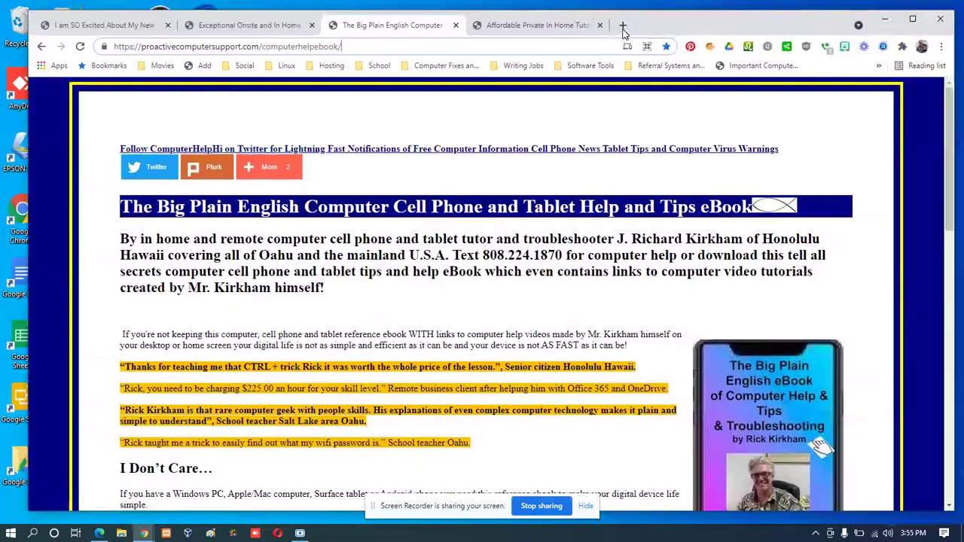
drag(623, 32, 859, 86)
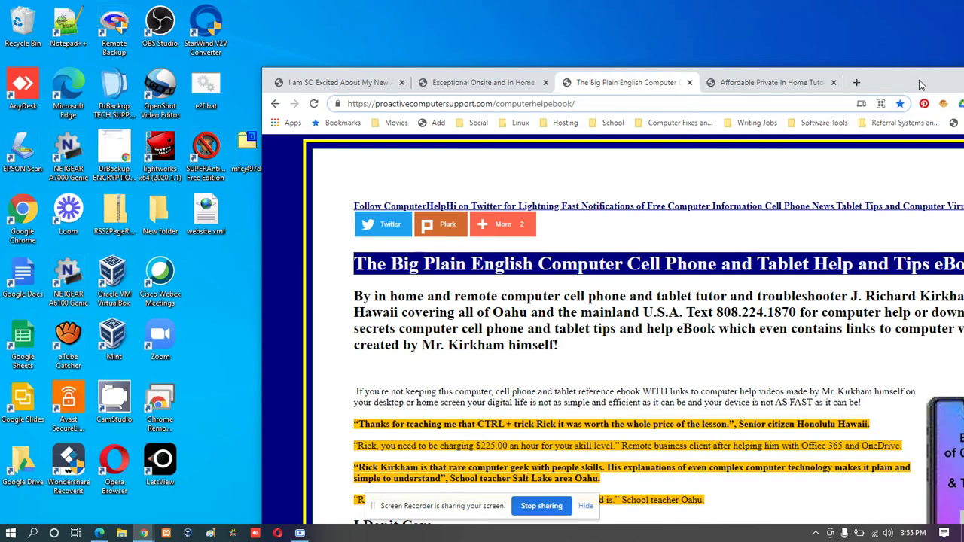
drag(921, 84, 669, 51)
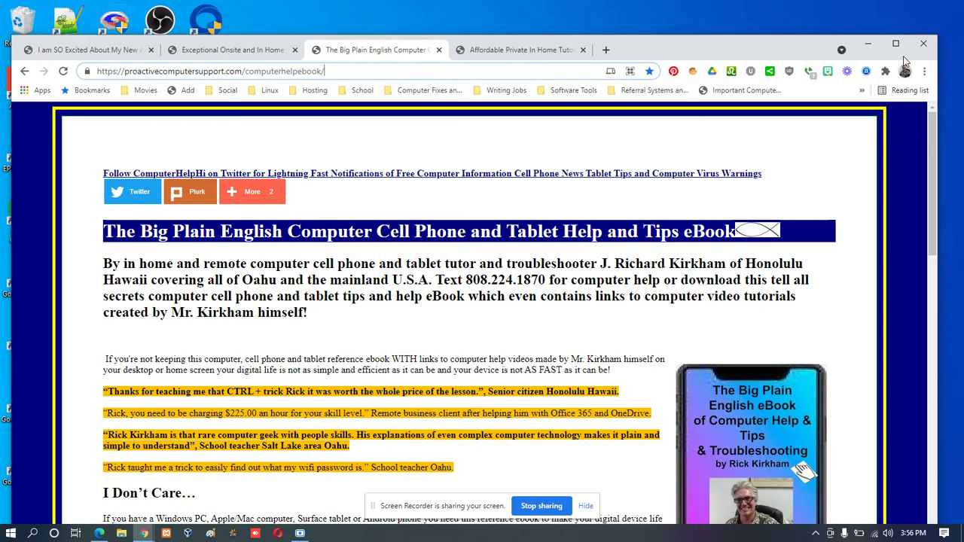
click(897, 43)
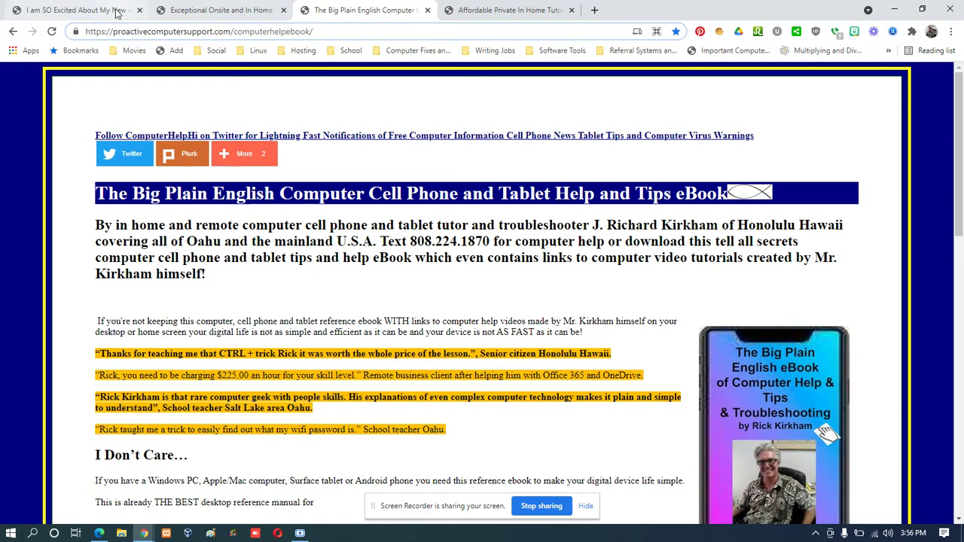
Show the Exceptional Onsite and In Home page, then minimize the browser window and bring that window back.
click(179, 10)
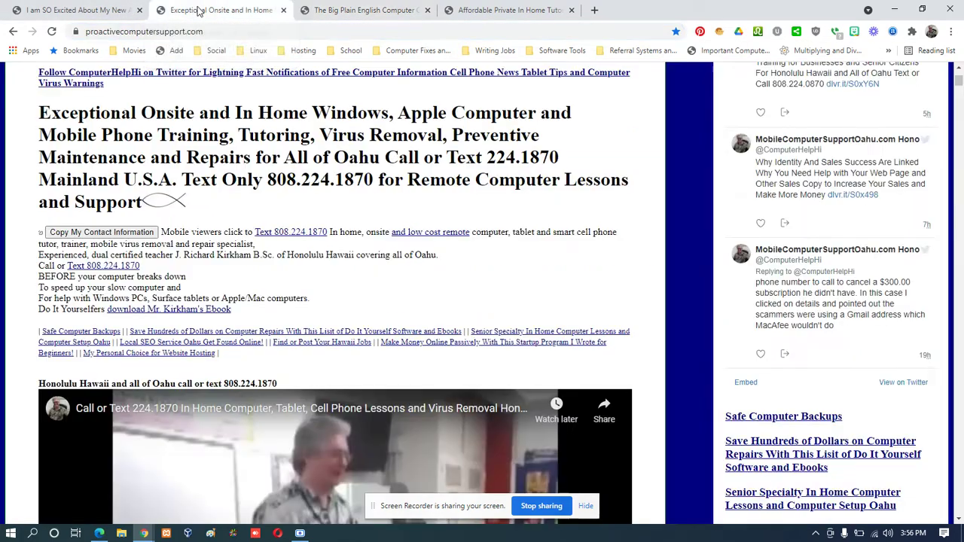
click(896, 11)
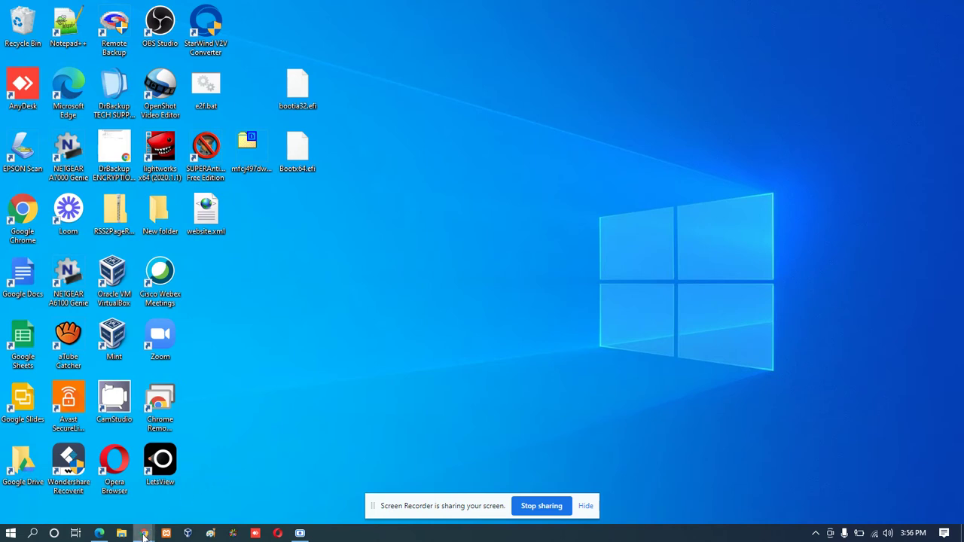
mouse_move(143, 533)
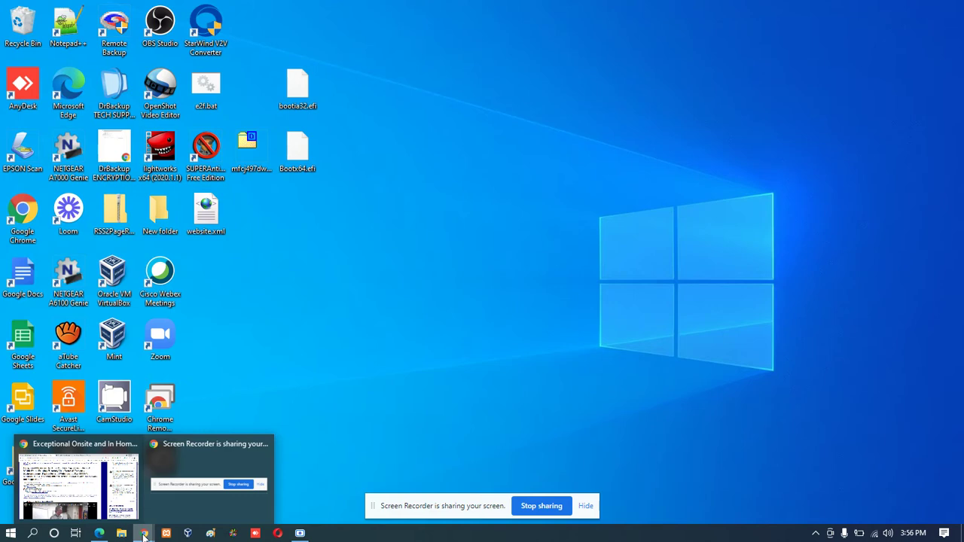
click(115, 498)
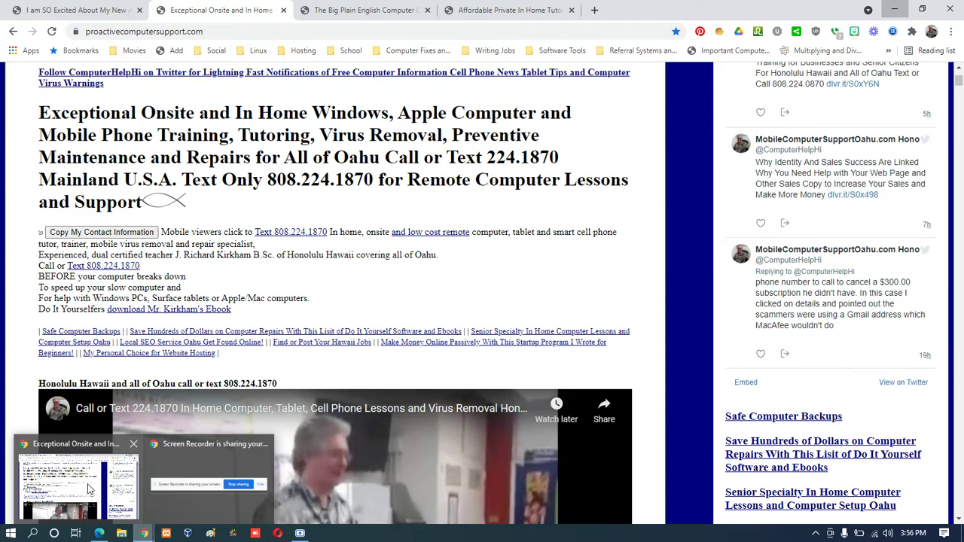
mouse_move(89, 490)
click(79, 486)
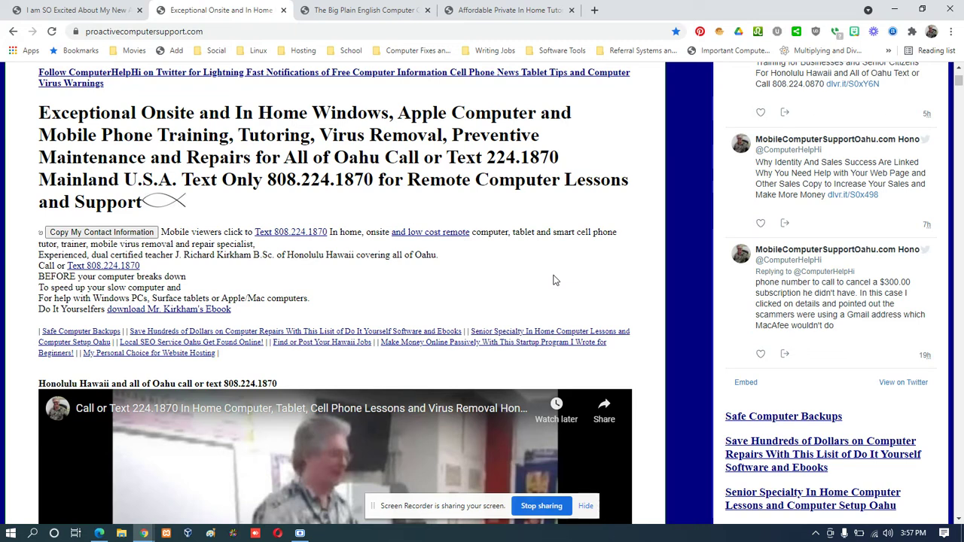
Open the web page's context menu in three different blank areas, dismissing it each time.
right_click(553, 280)
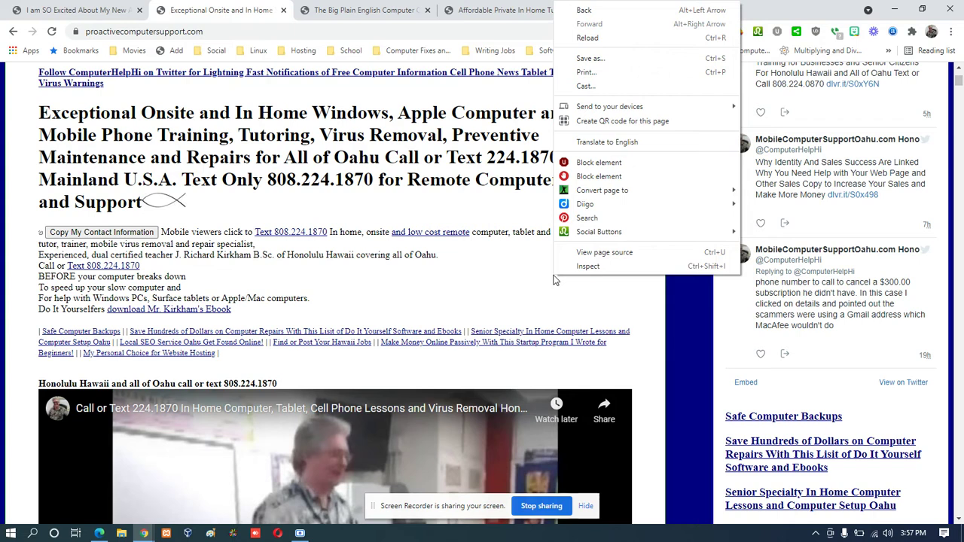
click(527, 282)
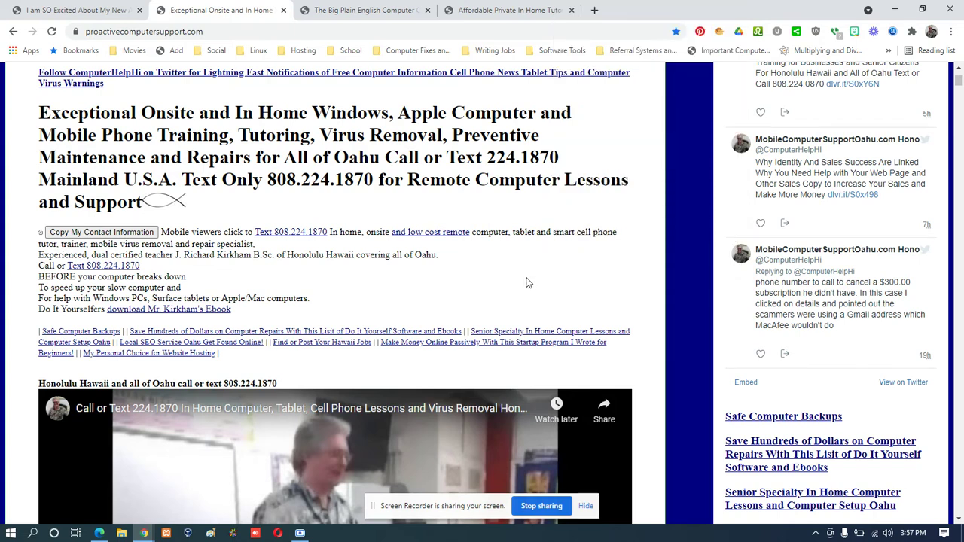
right_click(570, 278)
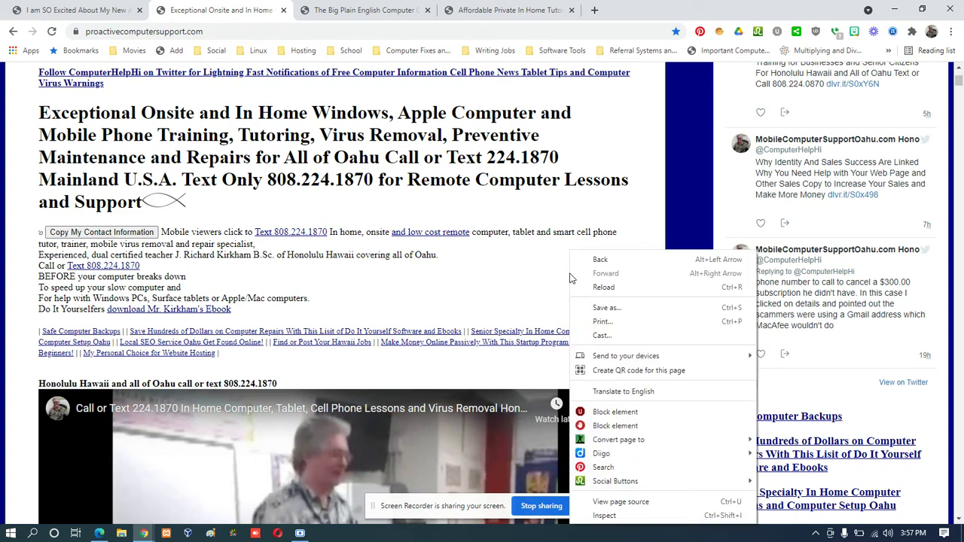
click(546, 276)
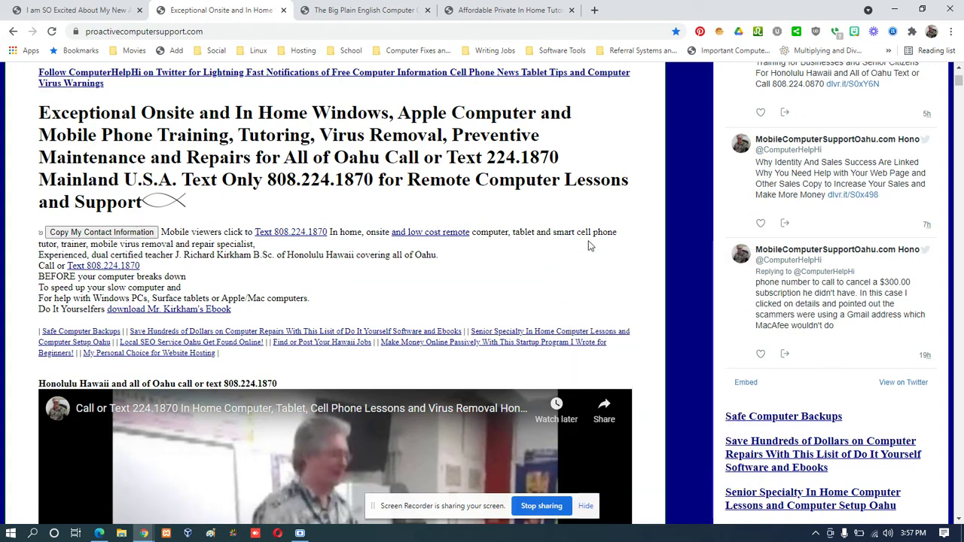
right_click(688, 141)
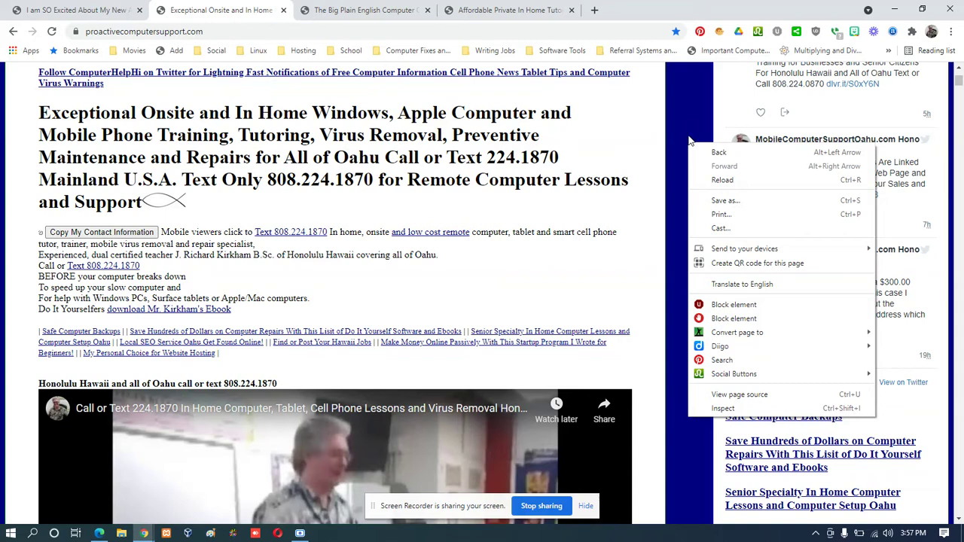
click(689, 118)
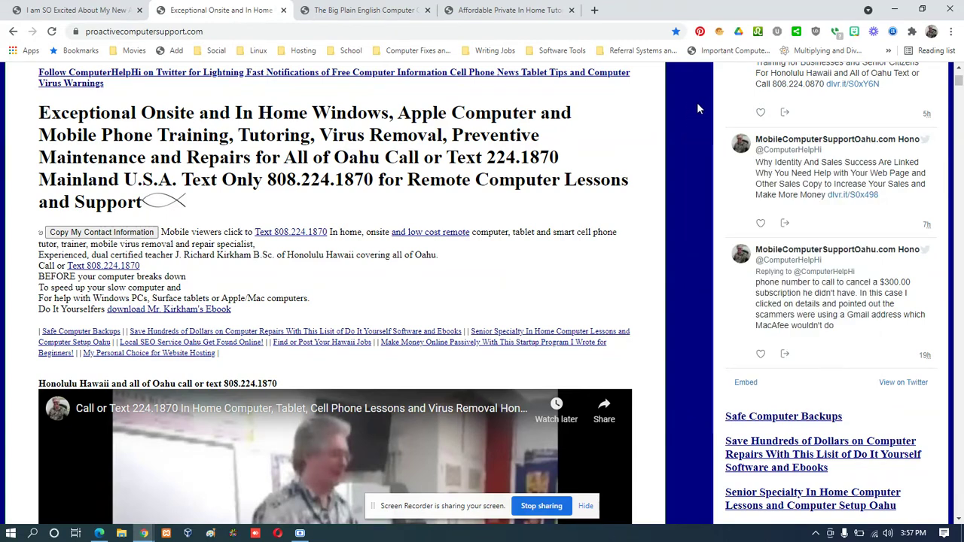
Shrink the browser window from full screen and maximize it again, repeating the change once.
click(924, 9)
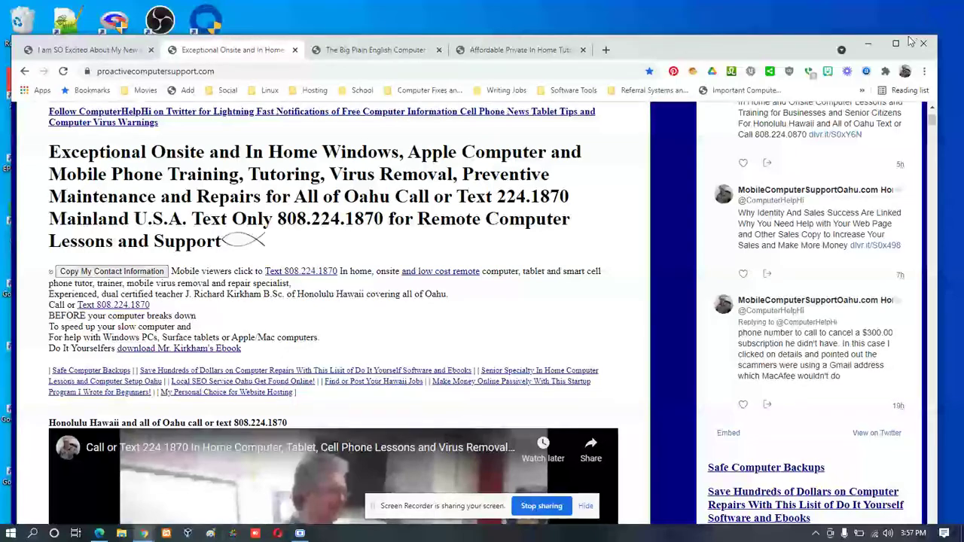
key(super+Up)
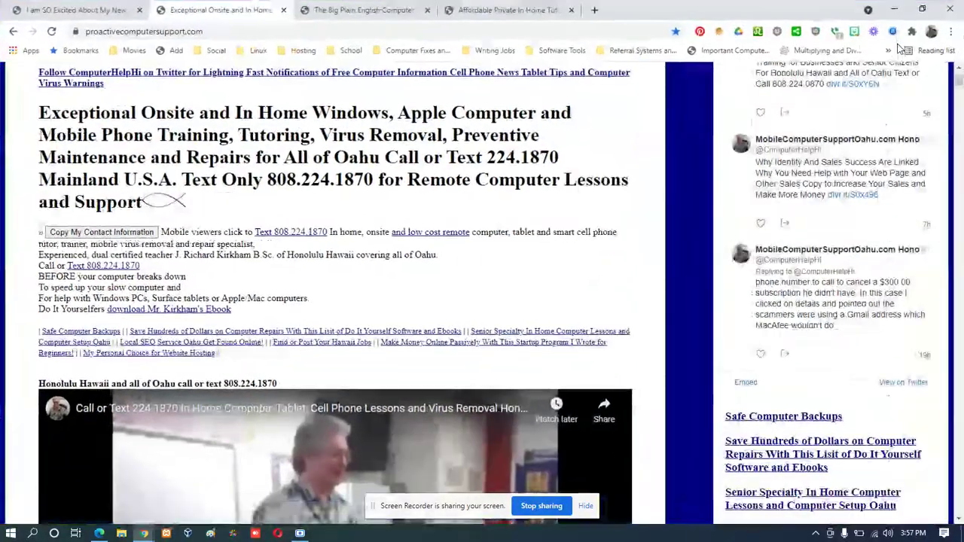
click(923, 10)
click(895, 43)
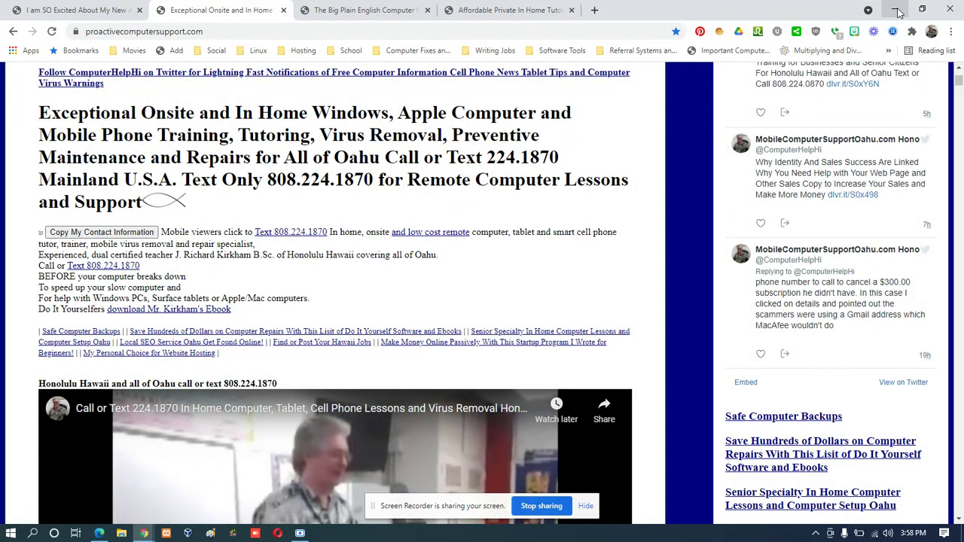
Minimize the browser to the desktop, reopen its window, and switch to the Big Plain English Computer eBook page.
click(898, 13)
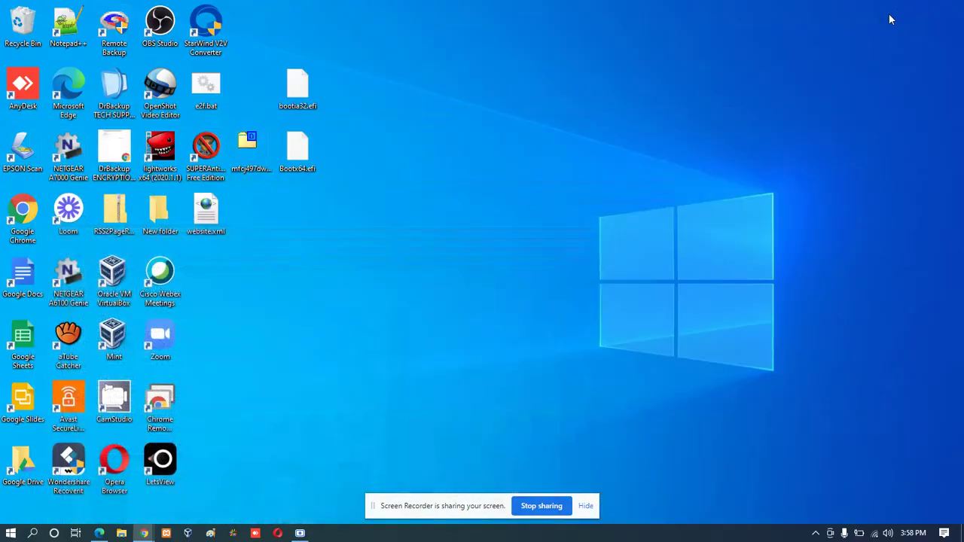
mouse_move(143, 532)
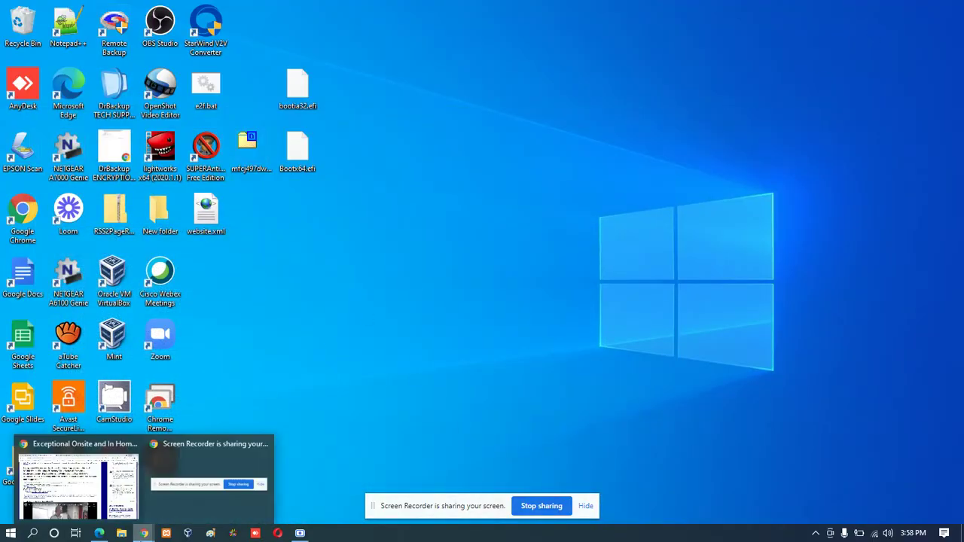
mouse_move(103, 486)
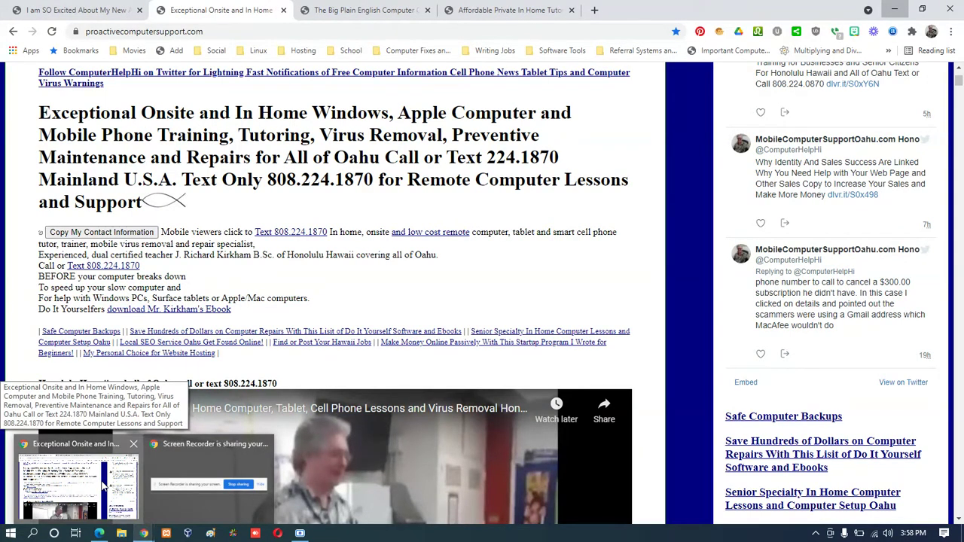
click(103, 485)
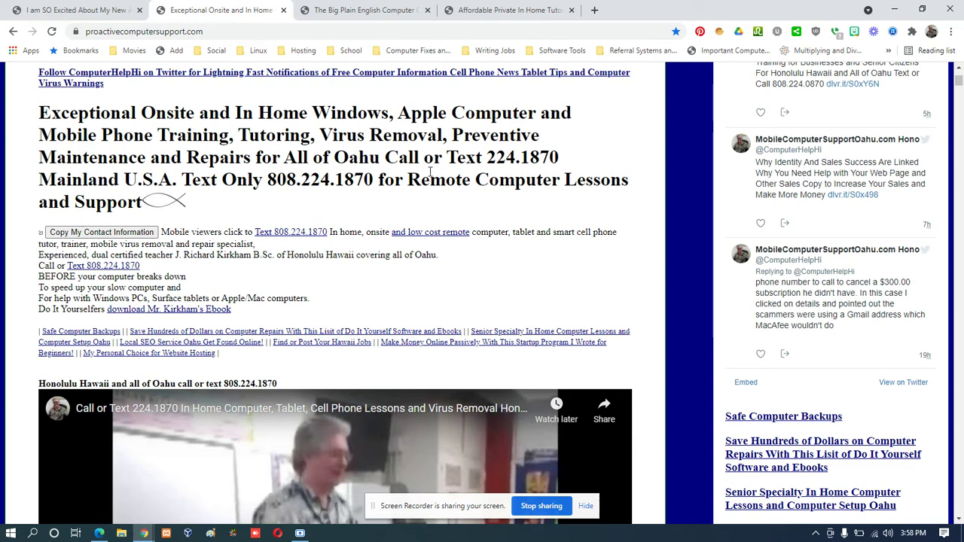
click(364, 10)
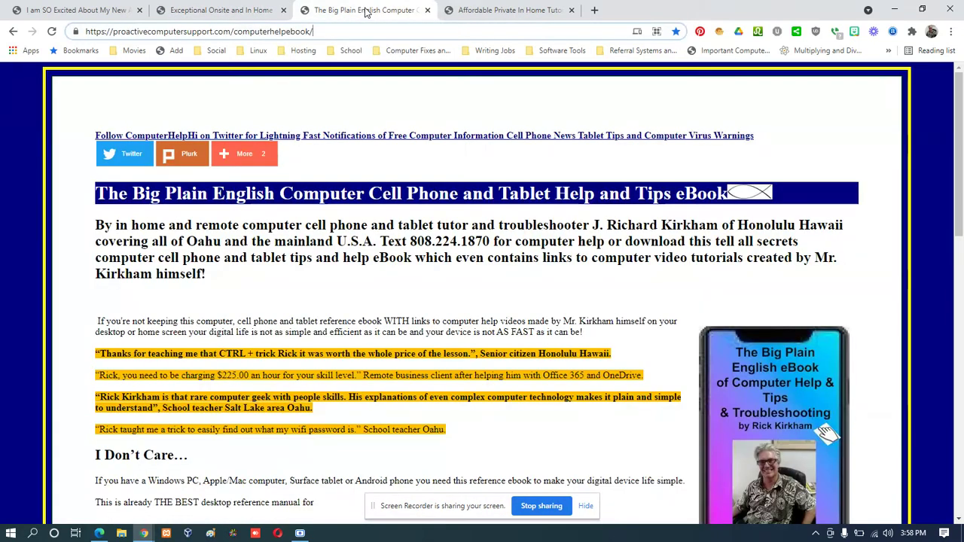